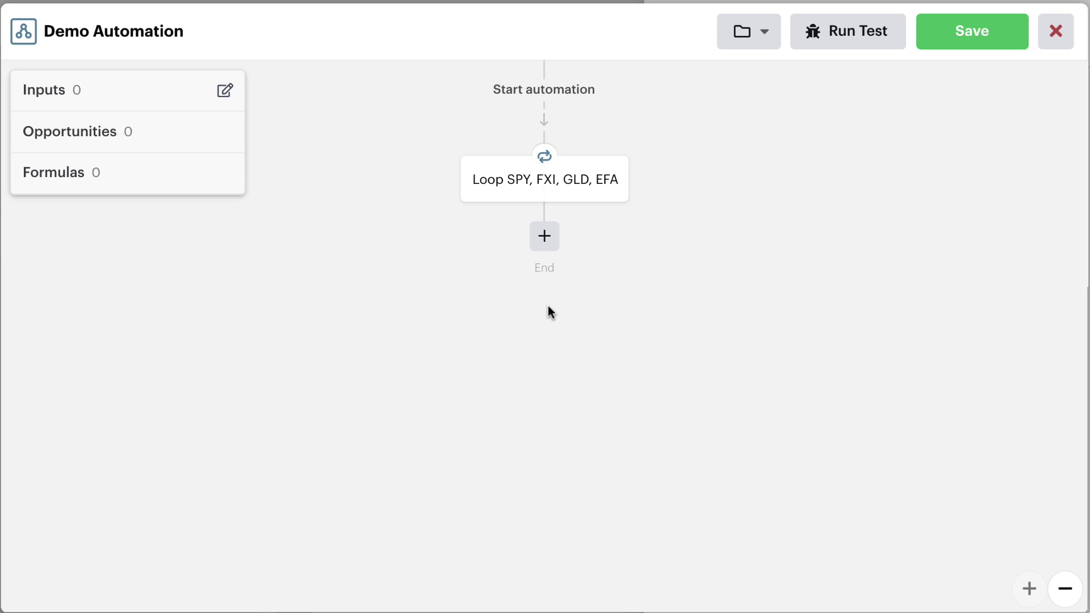
Step: Add an Open Position step after the symbol loop and make it a Short Put Spread
{"action": "mouse_move", "coordinate": [543, 196]}
{"action": "left_click", "coordinate": [545, 240]}
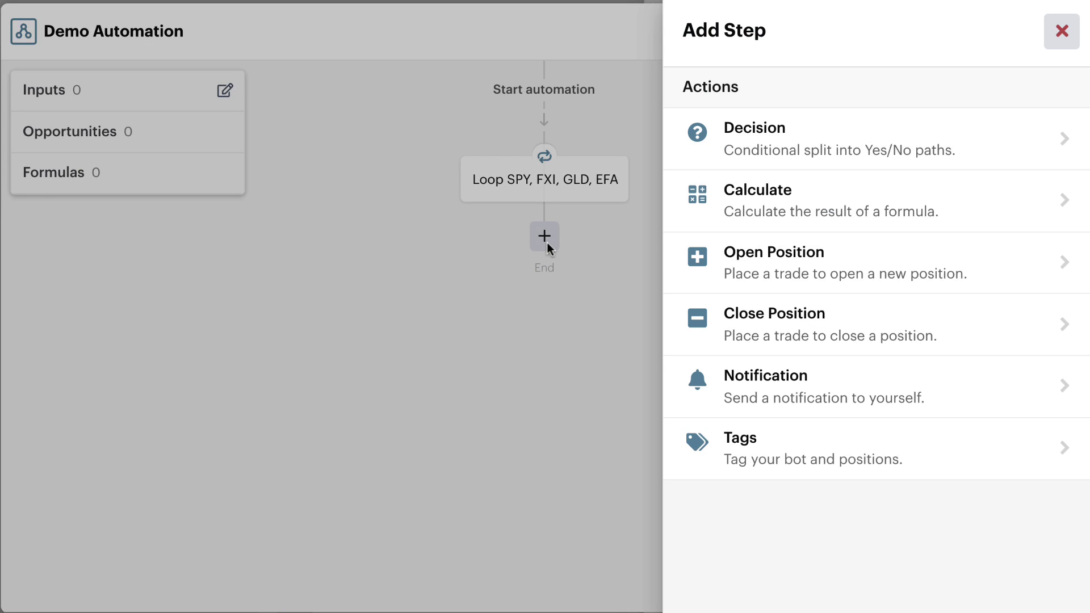
{"action": "left_click", "coordinate": [920, 263]}
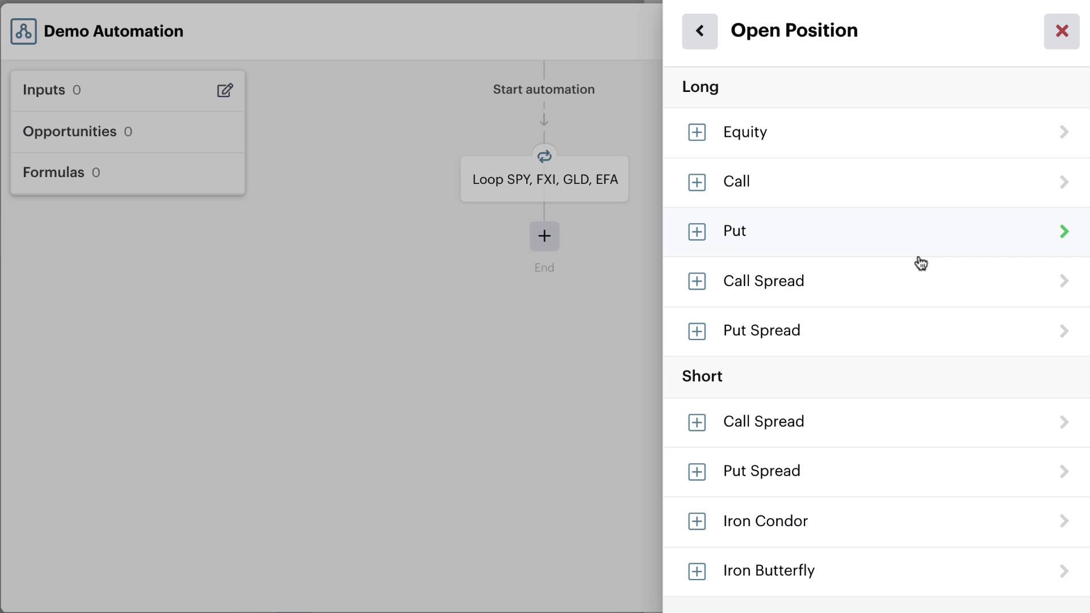
{"action": "scroll", "coordinate": [919, 262], "scroll_direction": "down", "scroll_amount": 1}
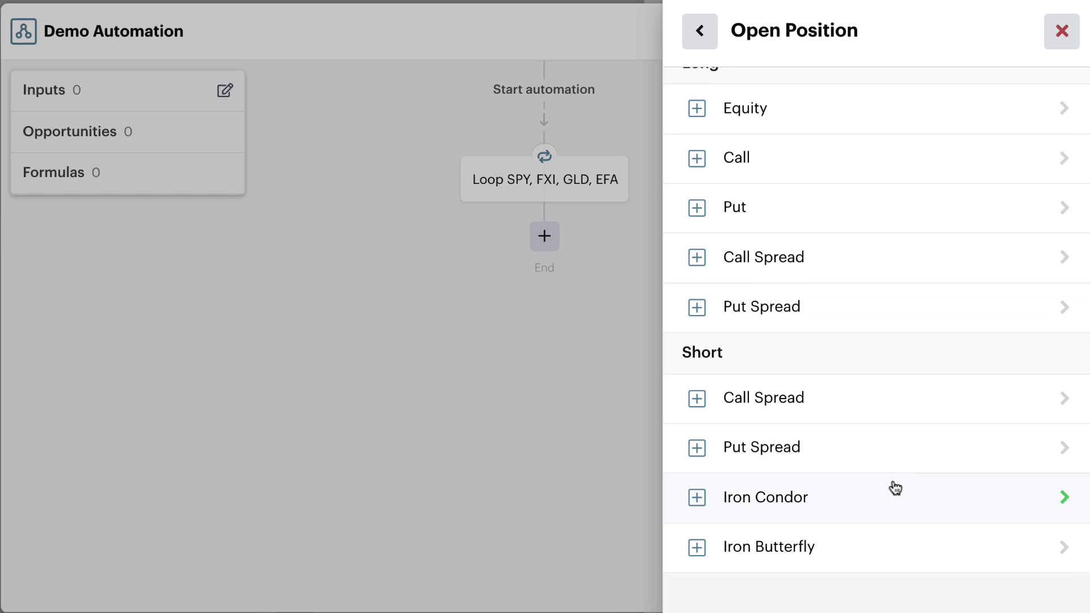
{"action": "left_click", "coordinate": [906, 453]}
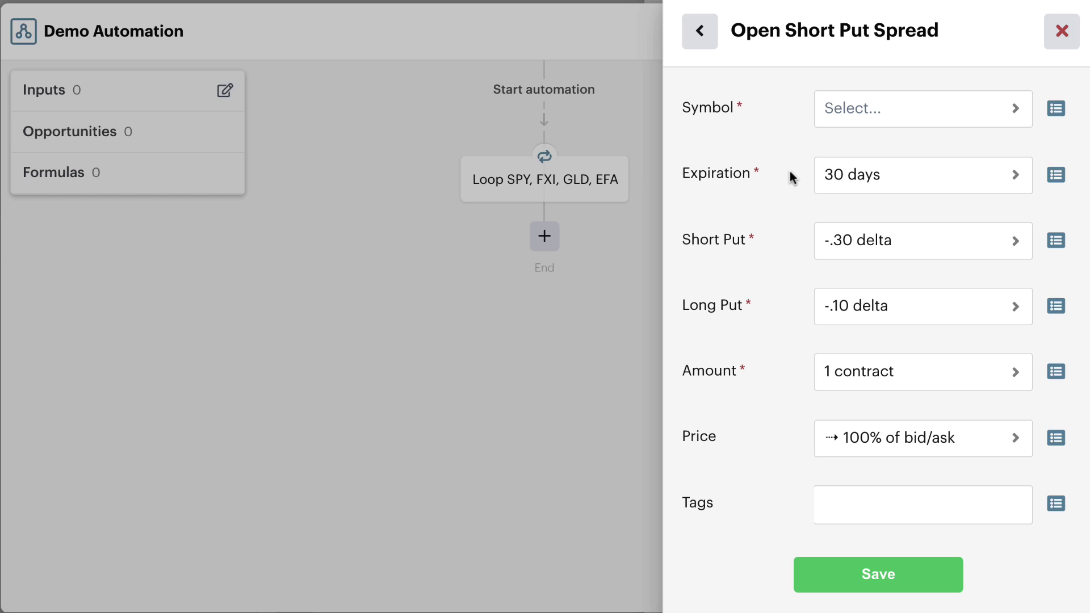
Step: Link the spread's Symbol to the Loop's Symbol input
{"action": "left_click", "coordinate": [1055, 113]}
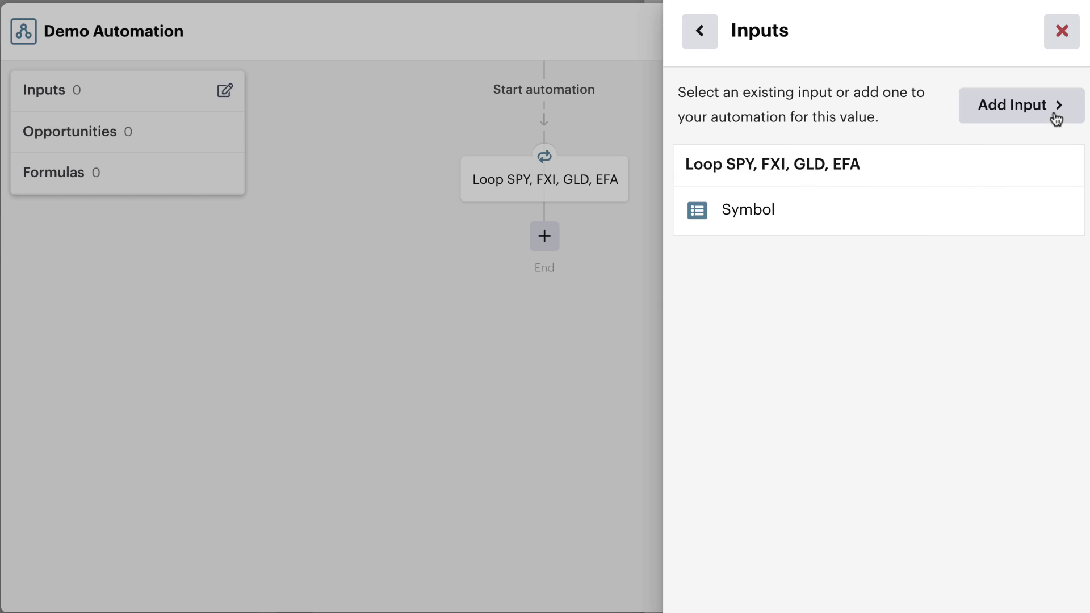
{"action": "left_click", "coordinate": [795, 211]}
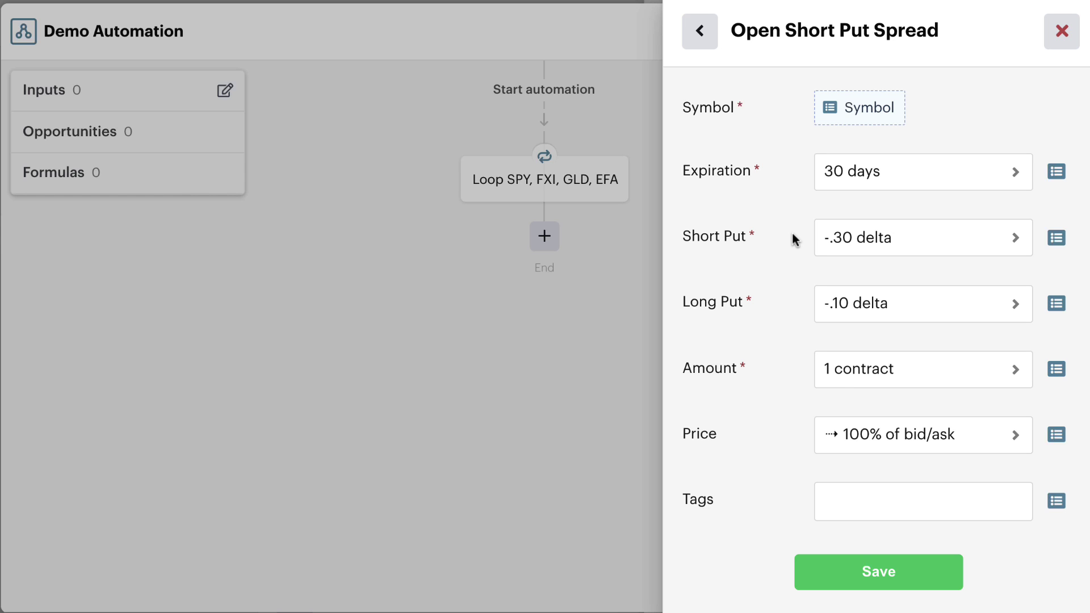
Step: Set the long put strike to exactly $1.00 below the short put leg
{"action": "left_click", "coordinate": [855, 314]}
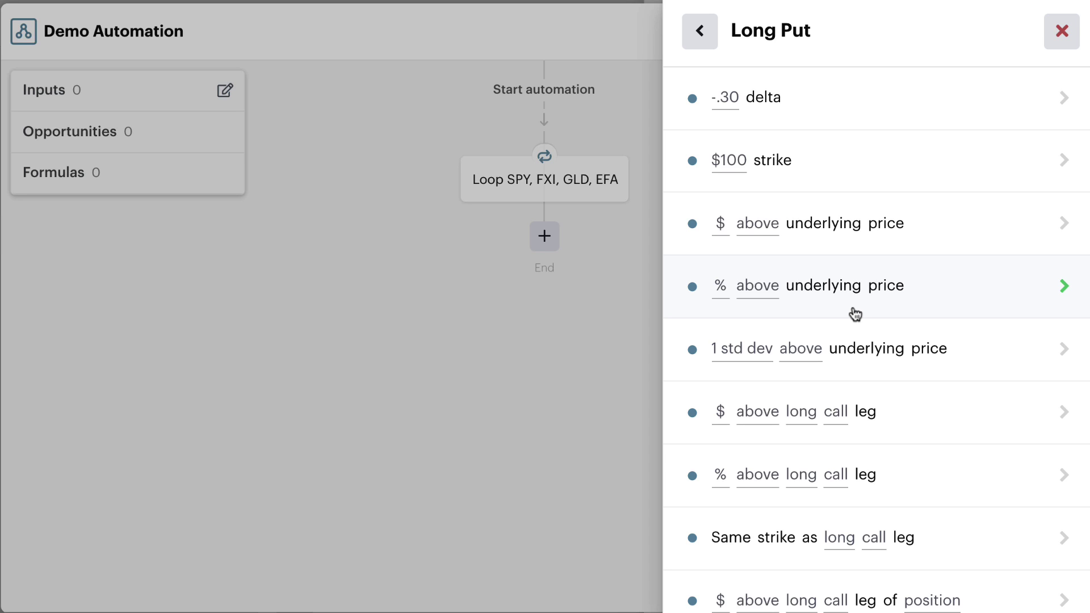
{"action": "left_click", "coordinate": [908, 413]}
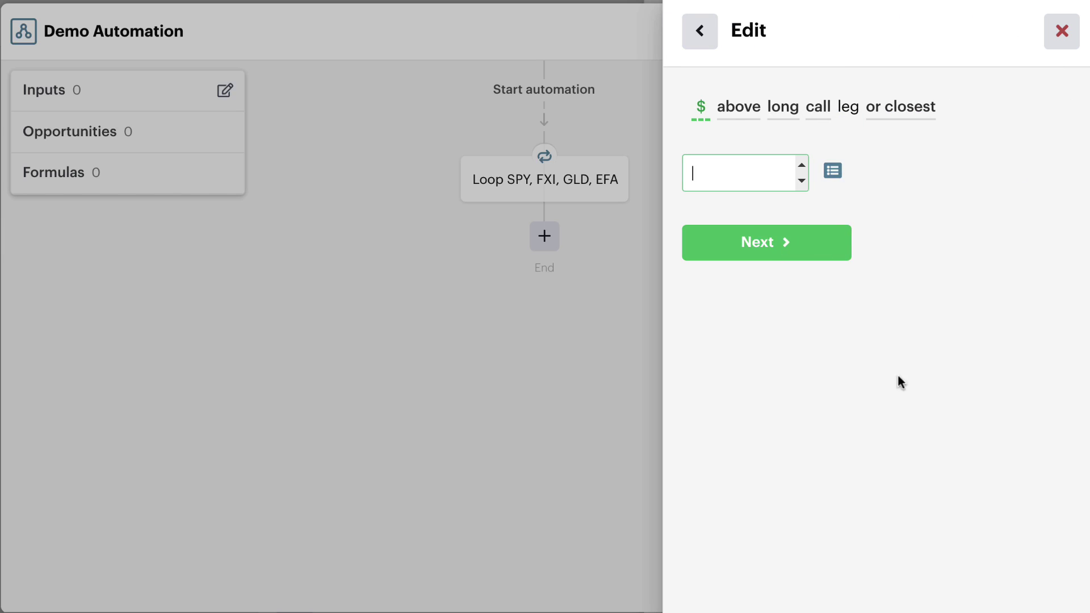
{"action": "type", "text": "1"}
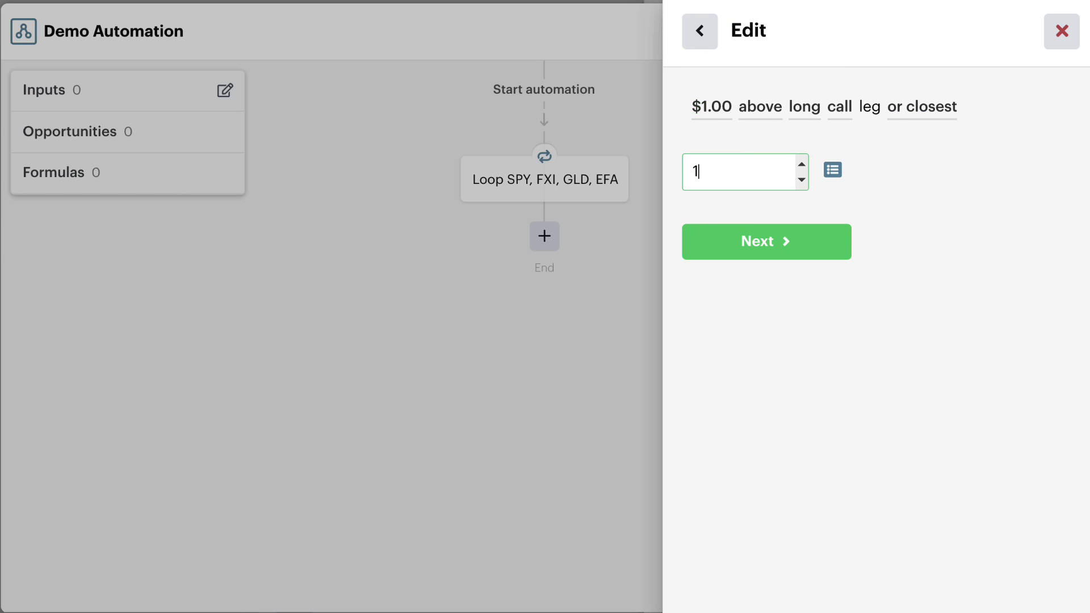
{"action": "left_click", "coordinate": [755, 113]}
{"action": "left_click", "coordinate": [776, 108]}
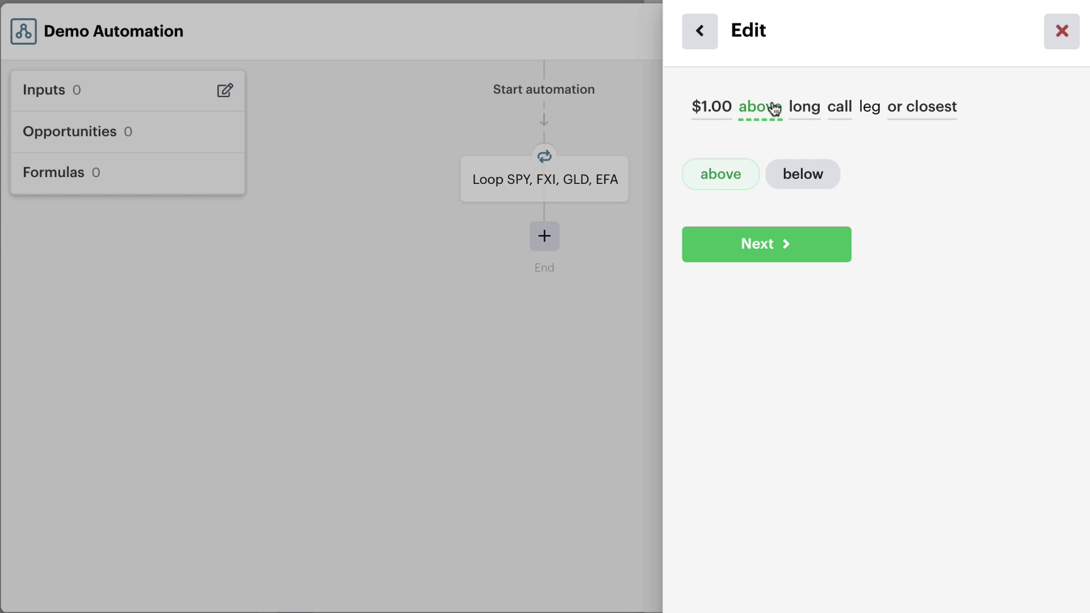
{"action": "left_click", "coordinate": [793, 175]}
{"action": "left_click", "coordinate": [806, 110]}
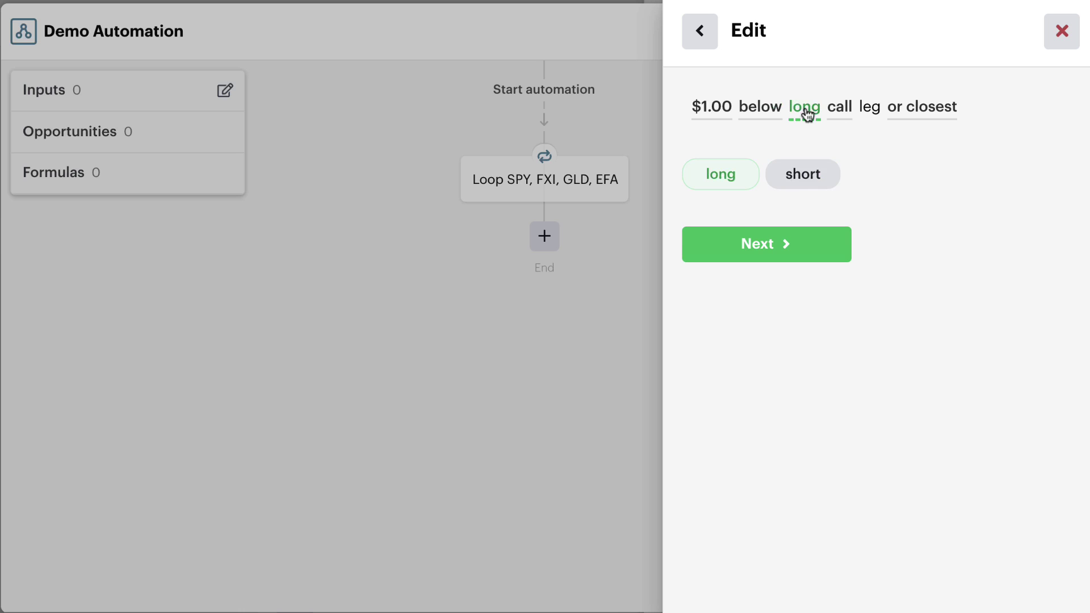
{"action": "left_click", "coordinate": [798, 177]}
{"action": "left_click", "coordinate": [844, 111]}
{"action": "left_click", "coordinate": [820, 168]}
{"action": "left_click", "coordinate": [919, 116]}
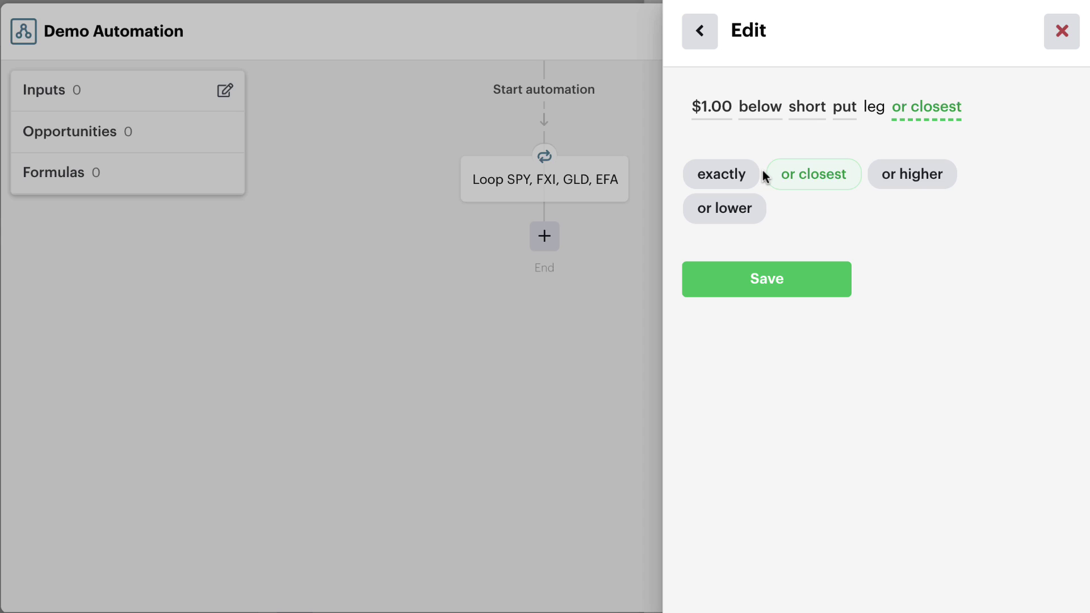
{"action": "left_click", "coordinate": [728, 174]}
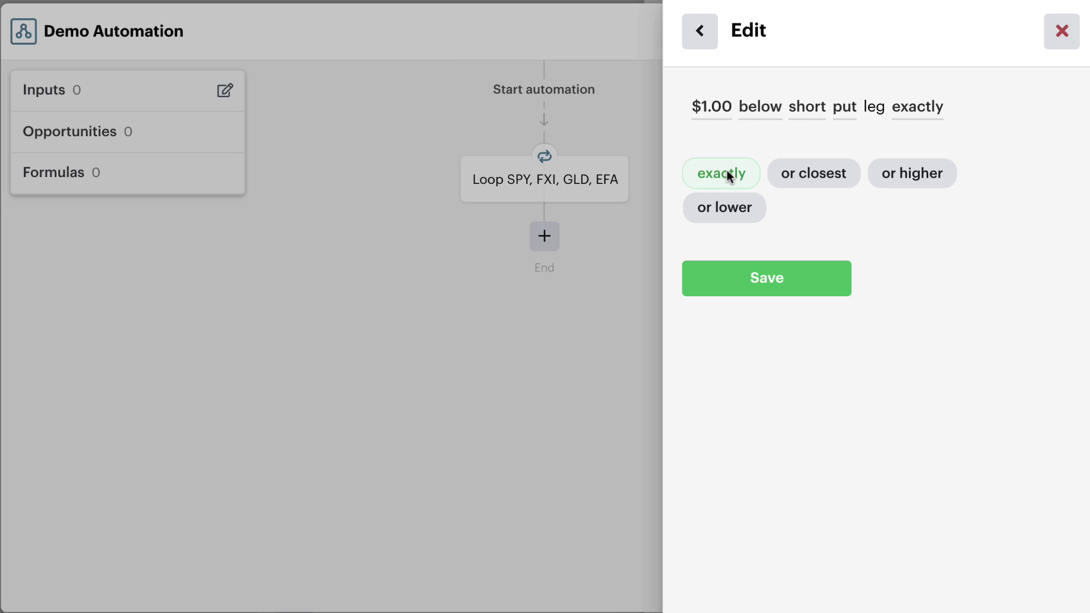
{"action": "left_click", "coordinate": [753, 279]}
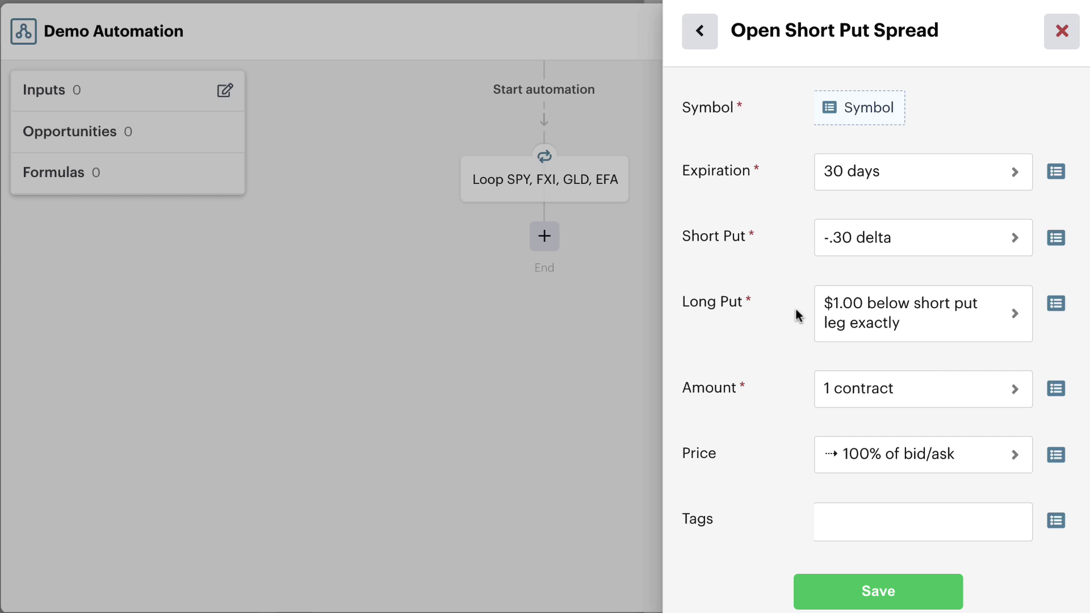
Step: Save the Open Symbol Short Put Spread step, then choose to precede it with a new step
{"action": "left_click", "coordinate": [815, 591]}
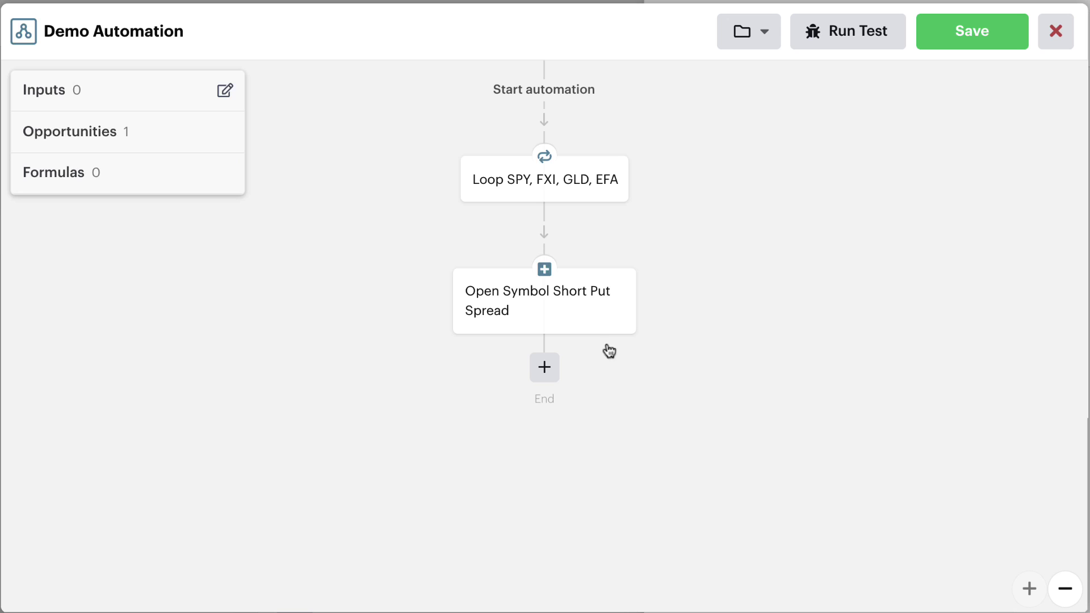
{"action": "left_click", "coordinate": [613, 292]}
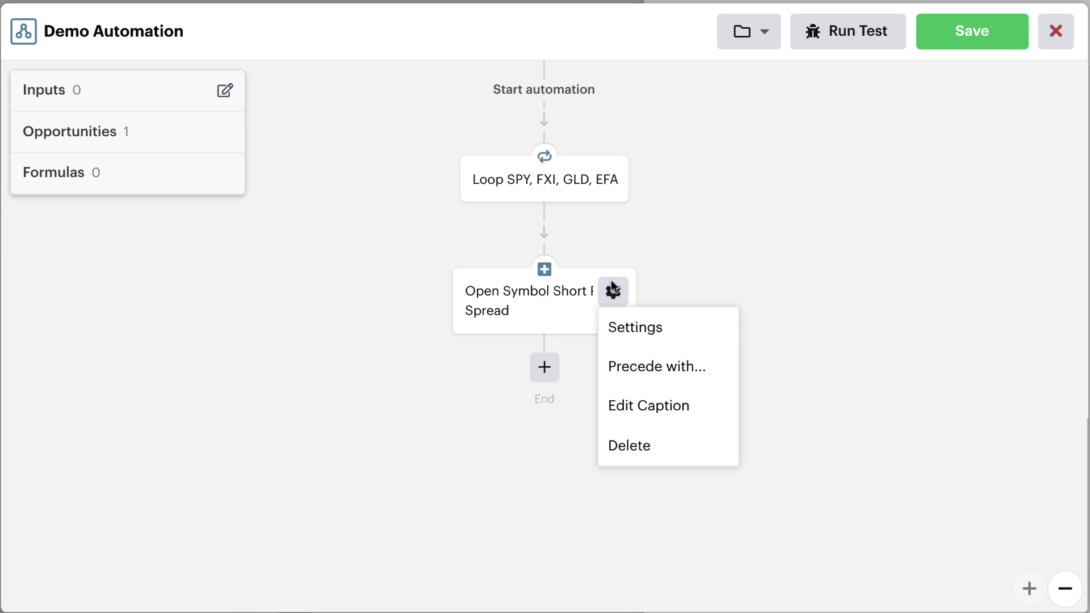
{"action": "left_click", "coordinate": [645, 364]}
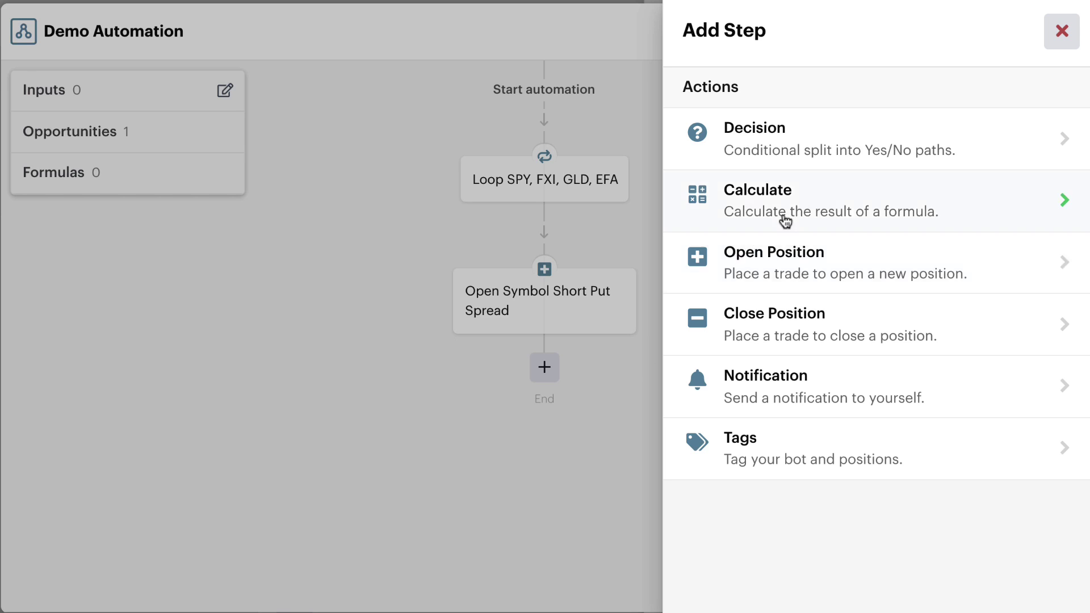
Step: Create a yes/no Decision step using the opportunity chance-of-profit condition
{"action": "left_click", "coordinate": [920, 142]}
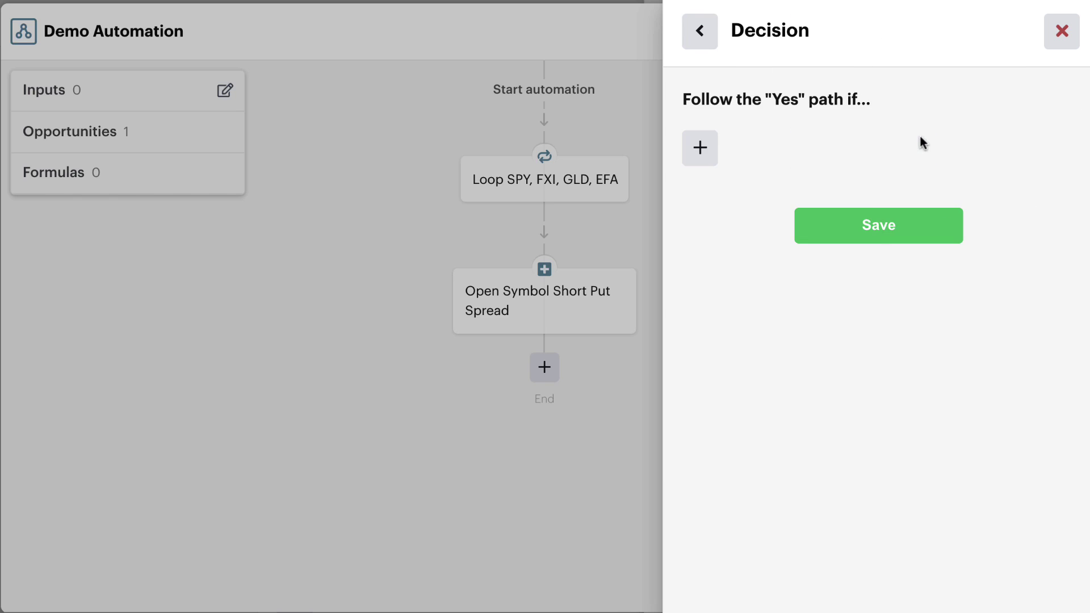
{"action": "left_click", "coordinate": [702, 150]}
{"action": "scroll", "coordinate": [841, 191], "scroll_direction": "down", "scroll_amount": 15}
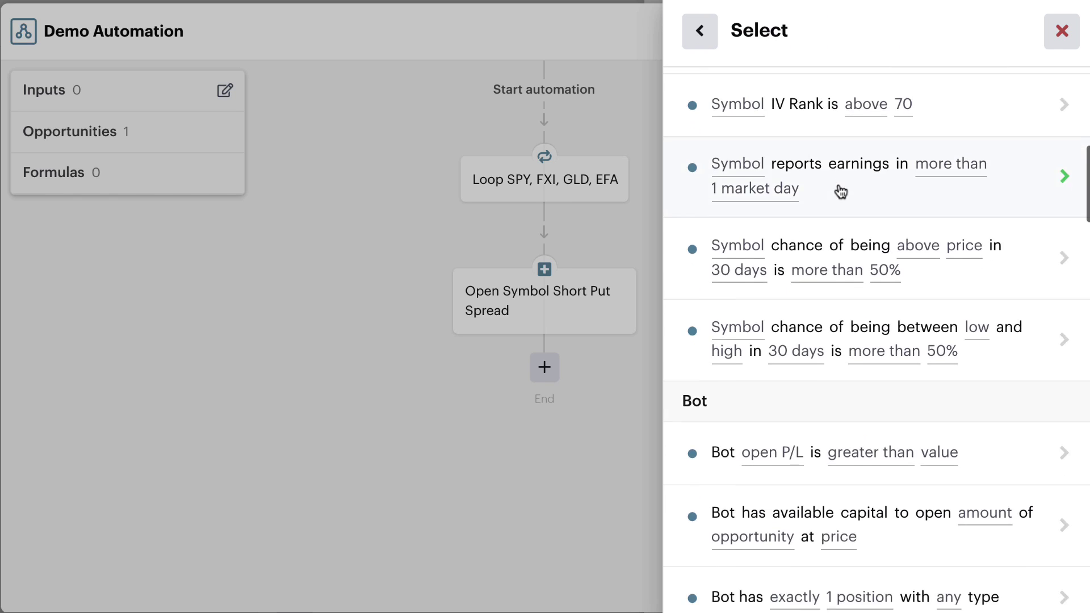
{"action": "scroll", "coordinate": [841, 192], "scroll_direction": "down", "scroll_amount": 10}
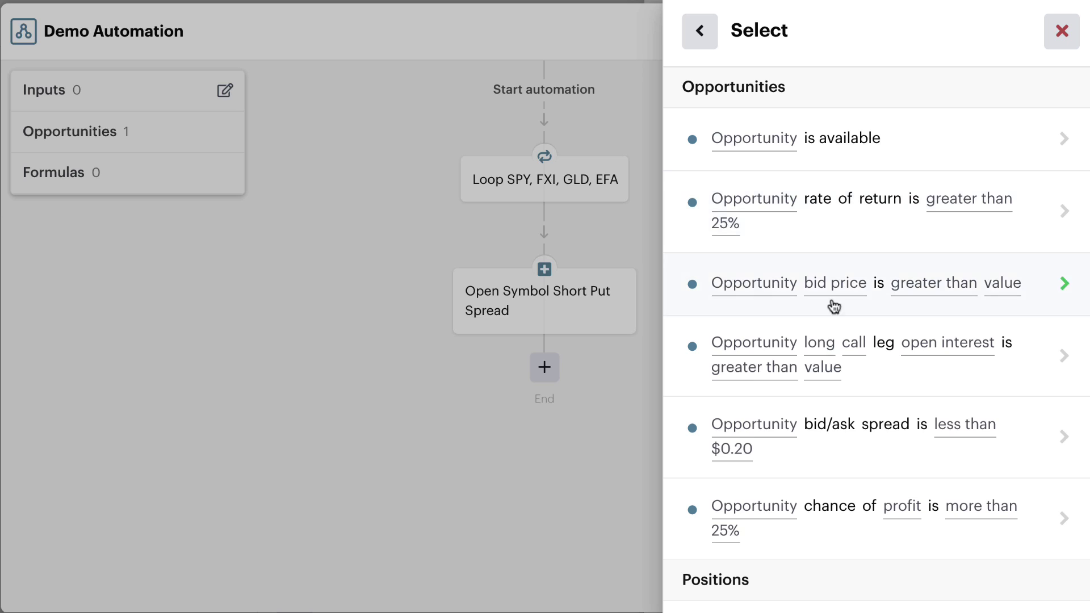
{"action": "left_click", "coordinate": [830, 533]}
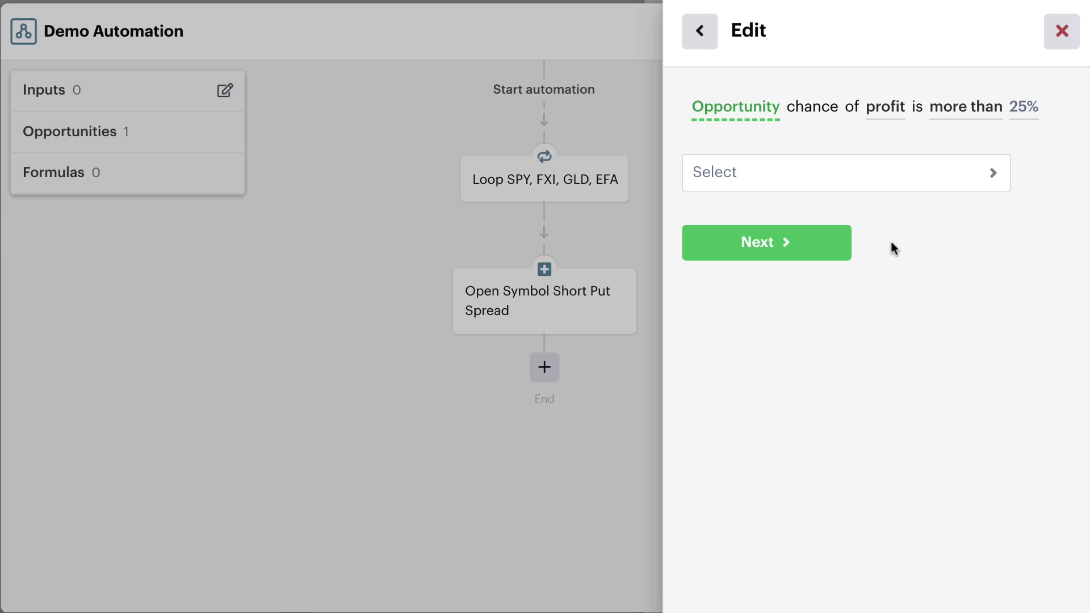
Step: Evaluate the recent Short Put Spread: Symbol, 30 days, -.30 delta, $1.00 below
{"action": "left_click", "coordinate": [887, 177]}
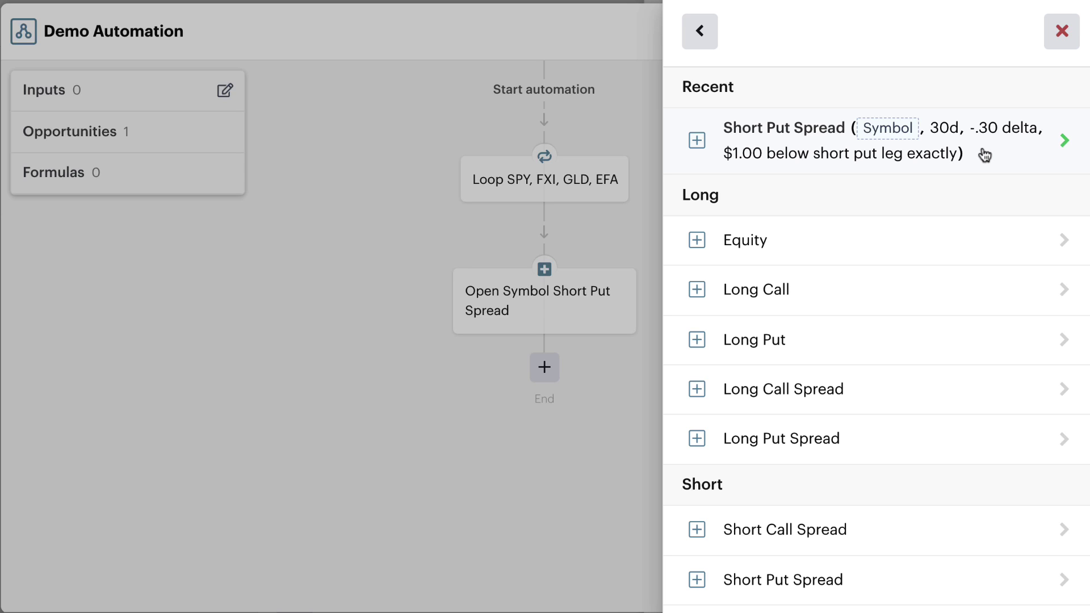
{"action": "left_click", "coordinate": [984, 155]}
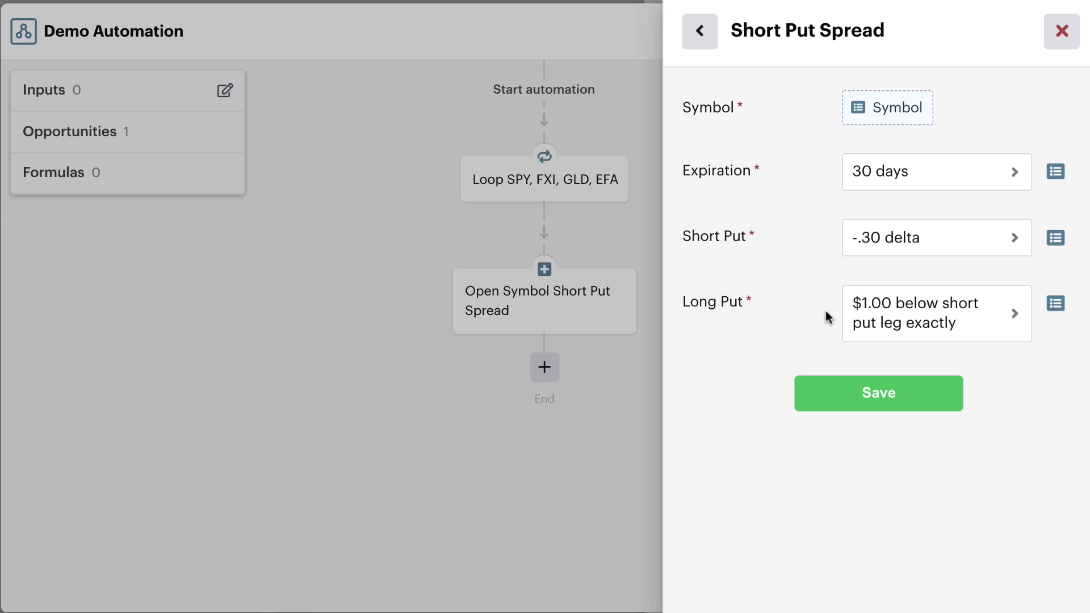
{"action": "left_click", "coordinate": [834, 393]}
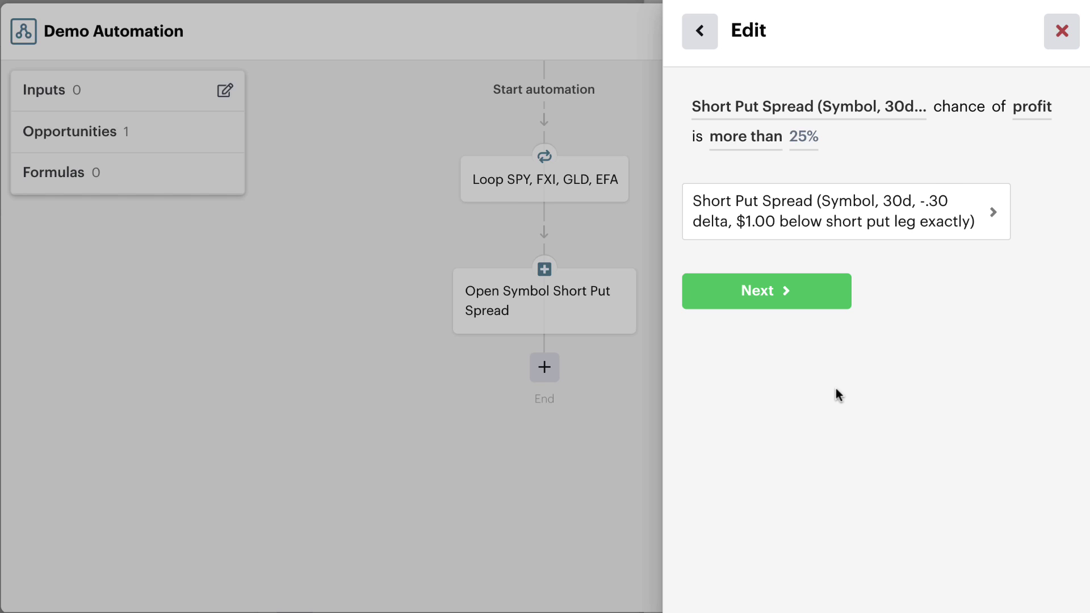
Step: Raise the chance-of-profit threshold from 25% to 70% and save the decision
{"action": "left_click", "coordinate": [803, 137]}
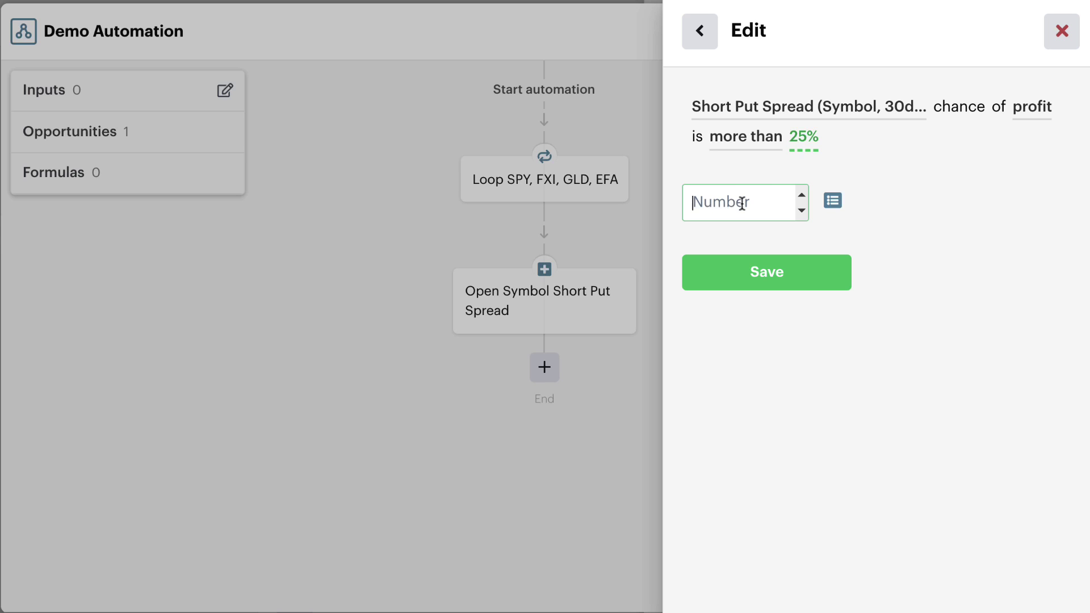
{"action": "type", "text": "70"}
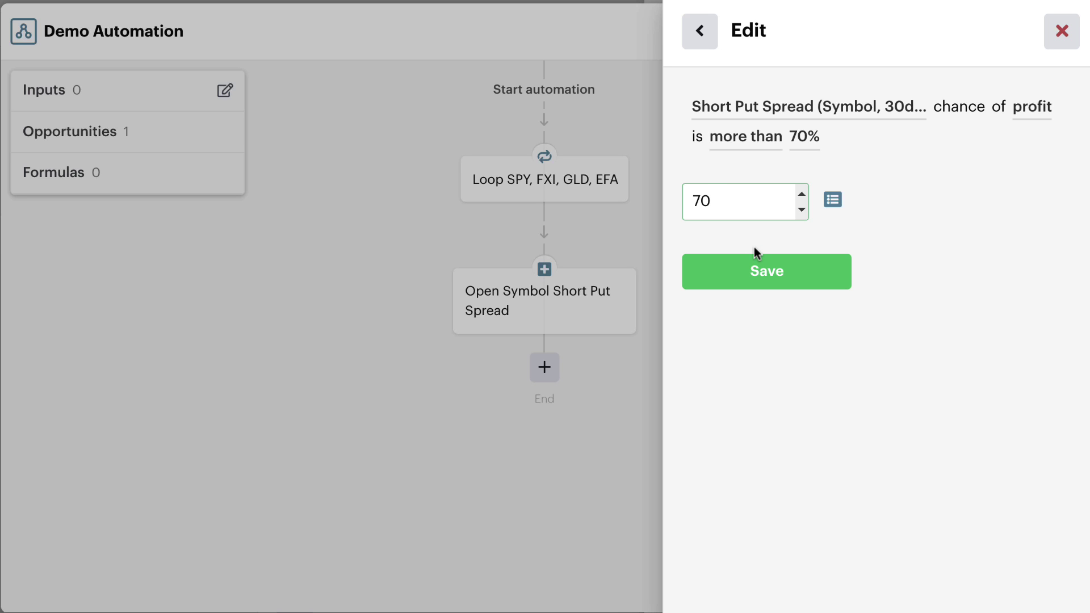
{"action": "left_click", "coordinate": [761, 267]}
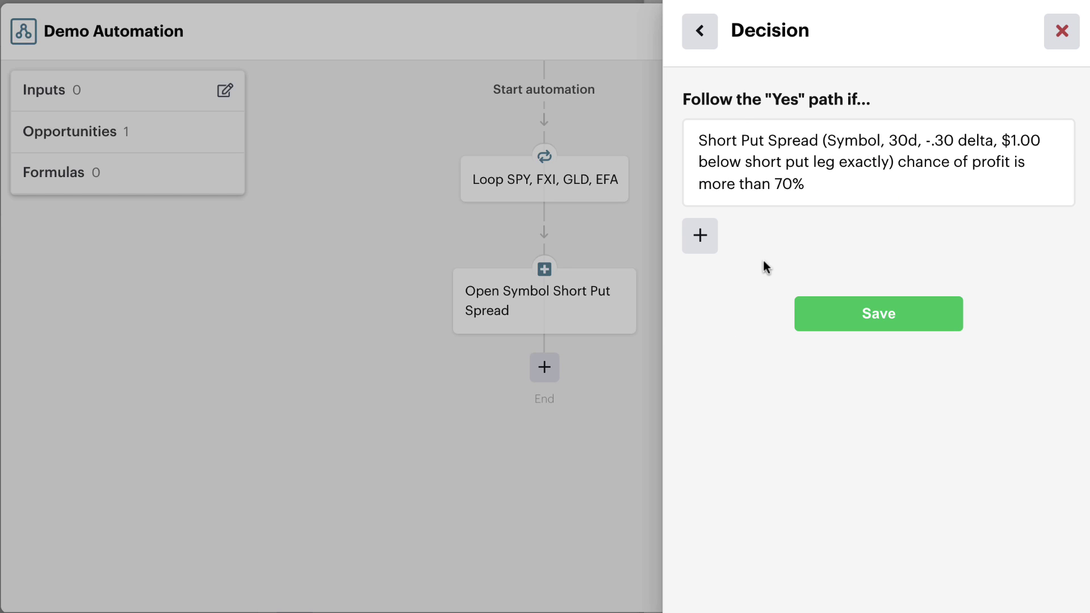
{"action": "left_click", "coordinate": [812, 310]}
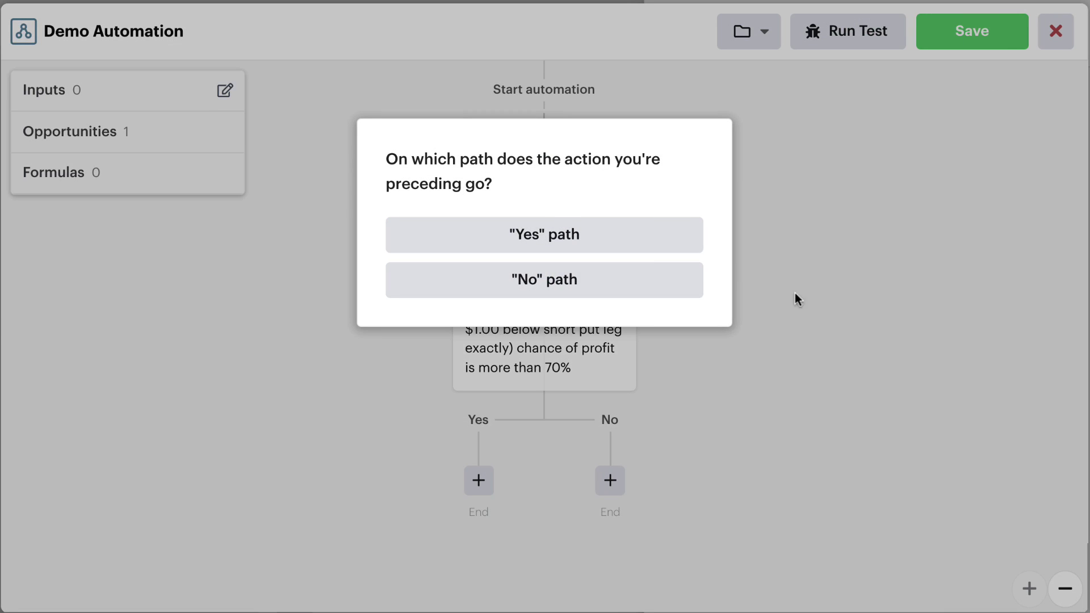
Step: Put the spread-opening step on the decision's Yes path
{"action": "left_click", "coordinate": [640, 237]}
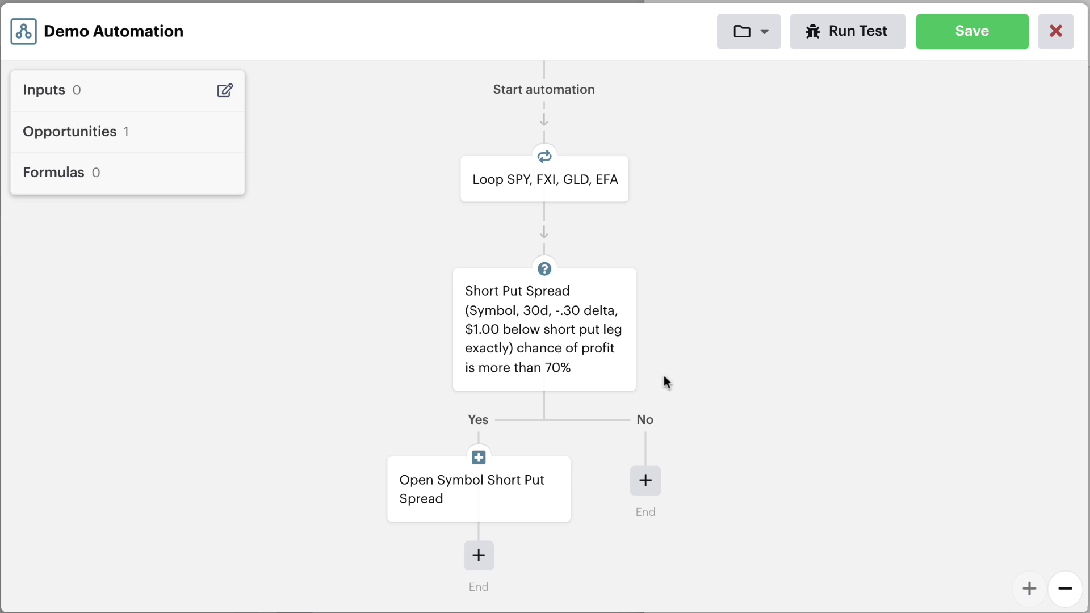
Step: Test the automation on Demo Bot and view SPY failing at 66.53% chance of profit
{"action": "left_click", "coordinate": [850, 28]}
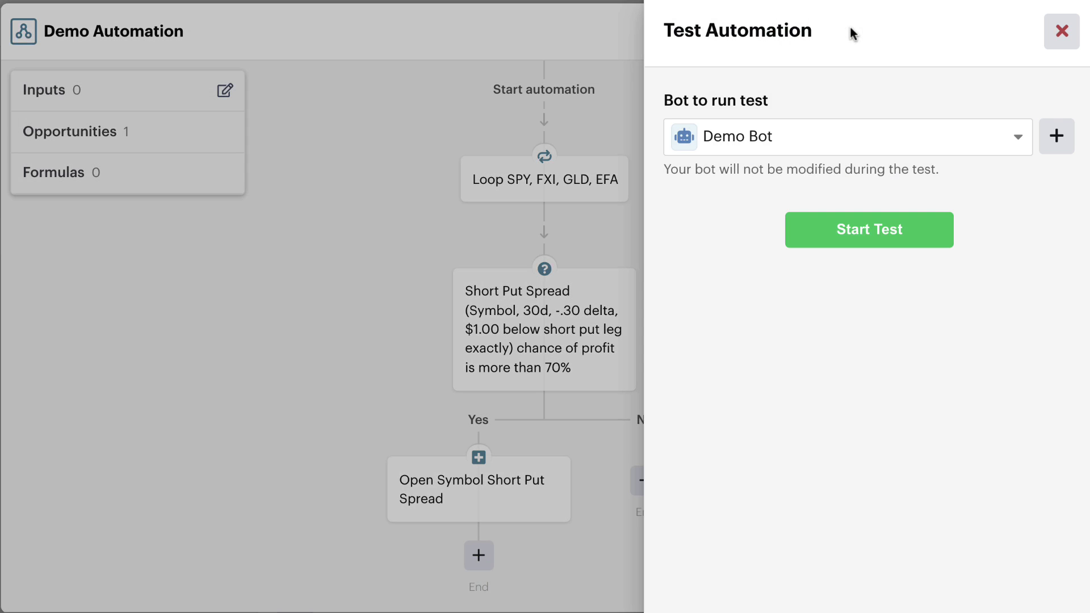
{"action": "left_click", "coordinate": [838, 232]}
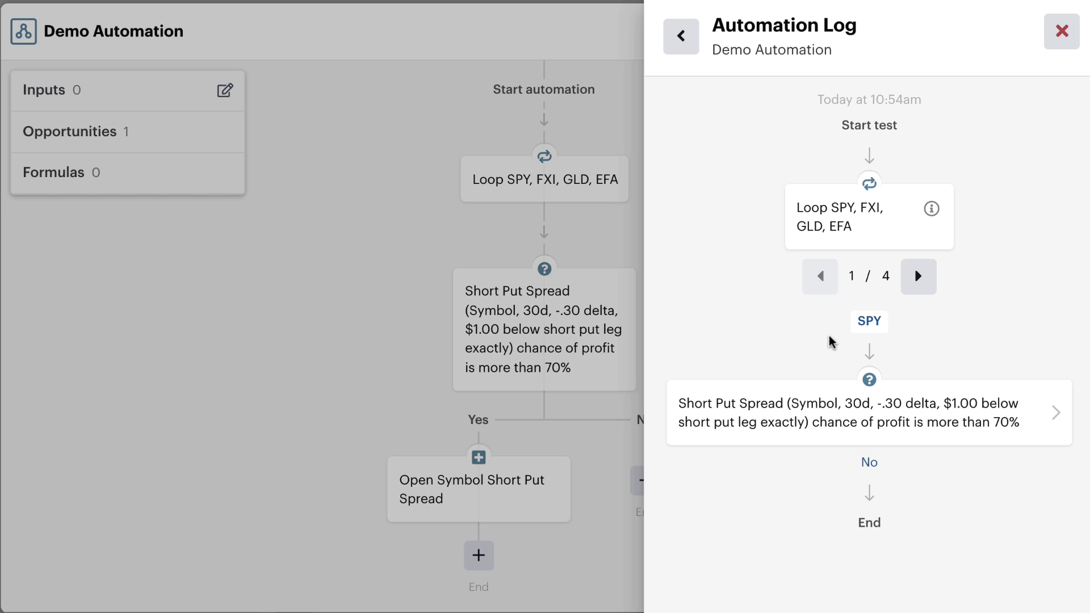
{"action": "left_click", "coordinate": [835, 419]}
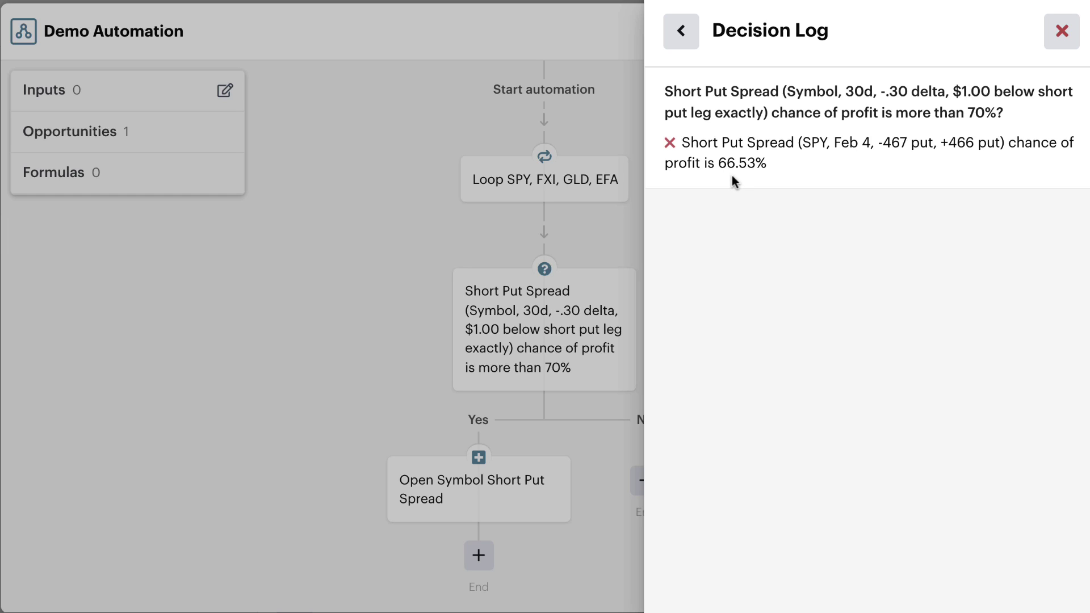
Step: Step the test log to GLD and view its decision passing at 73.8% chance of profit
{"action": "left_click", "coordinate": [686, 34]}
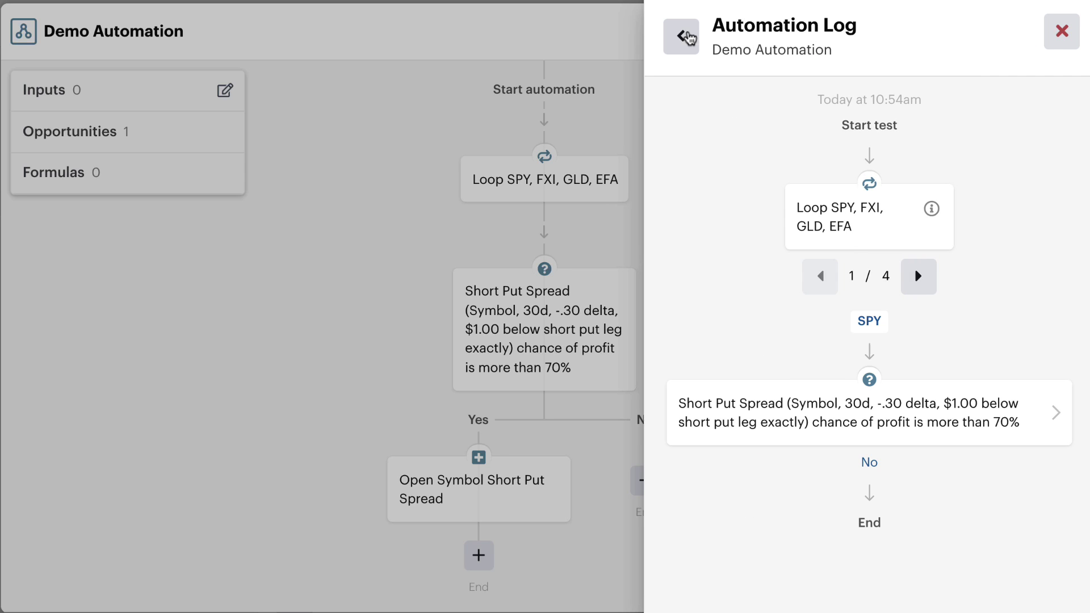
{"action": "left_click", "coordinate": [913, 280]}
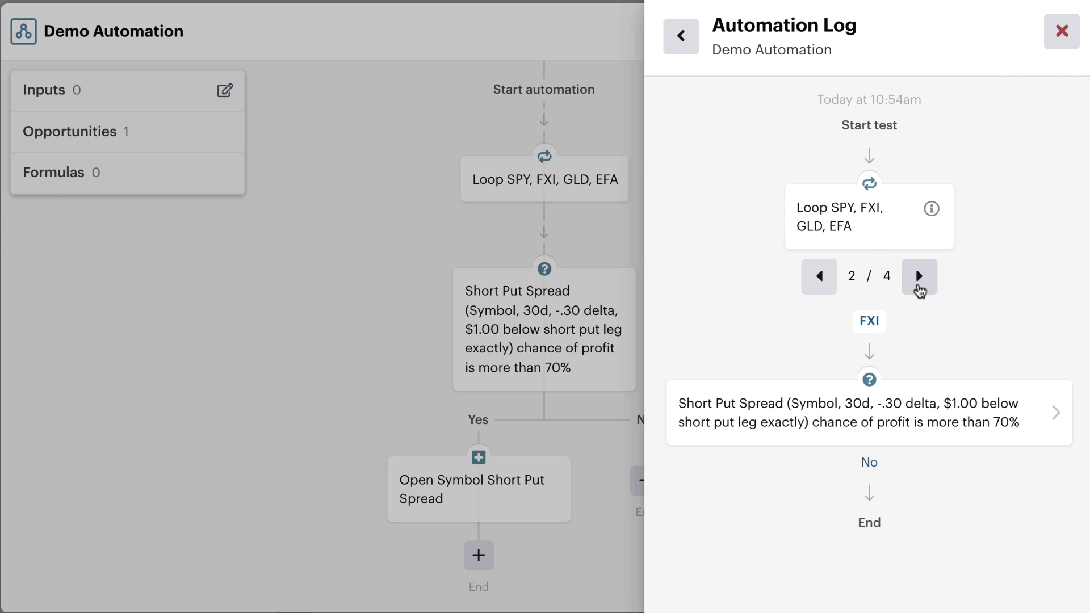
{"action": "left_click", "coordinate": [920, 278]}
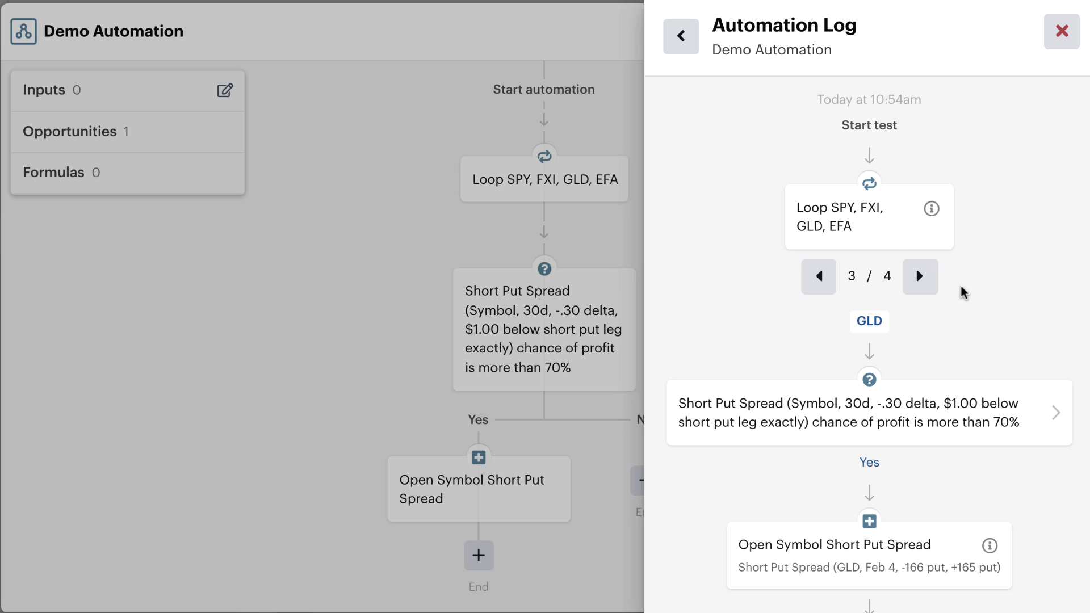
{"action": "scroll", "coordinate": [964, 292], "scroll_direction": "down", "scroll_amount": 1}
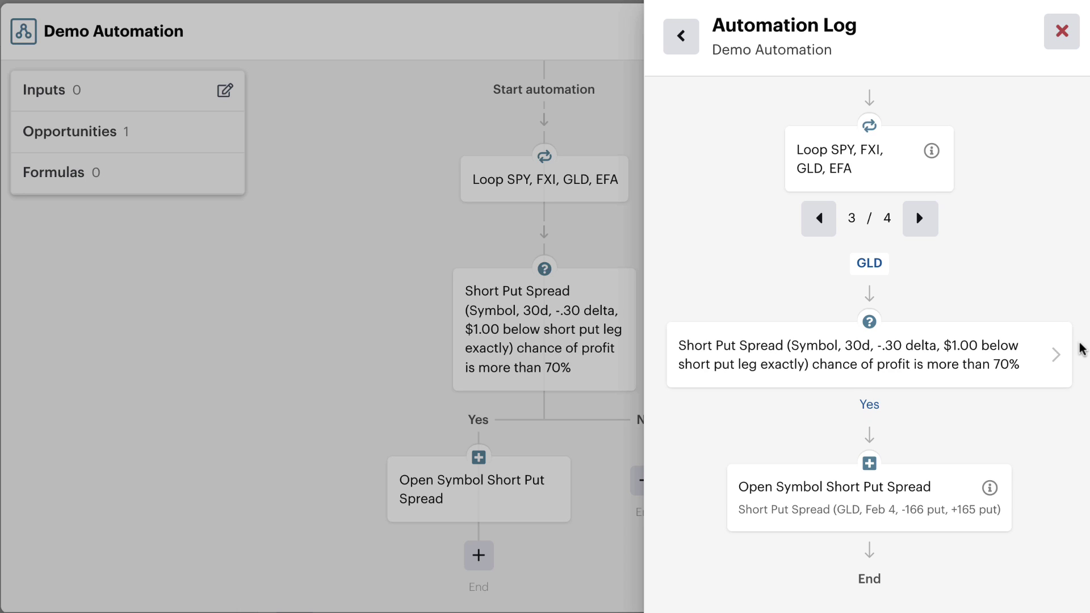
{"action": "left_click", "coordinate": [901, 351]}
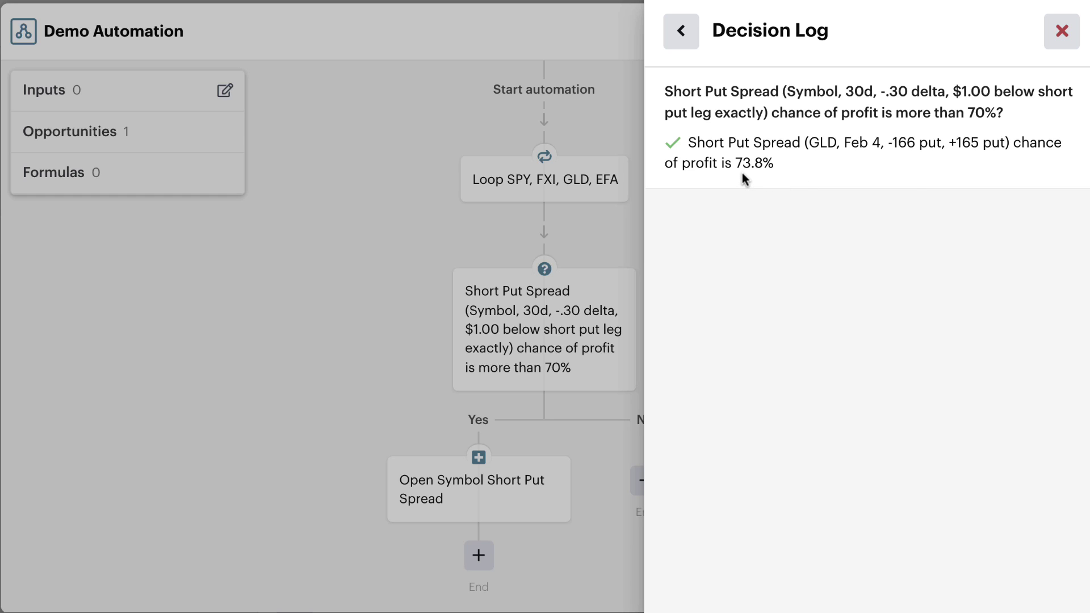
{"action": "left_click", "coordinate": [684, 35]}
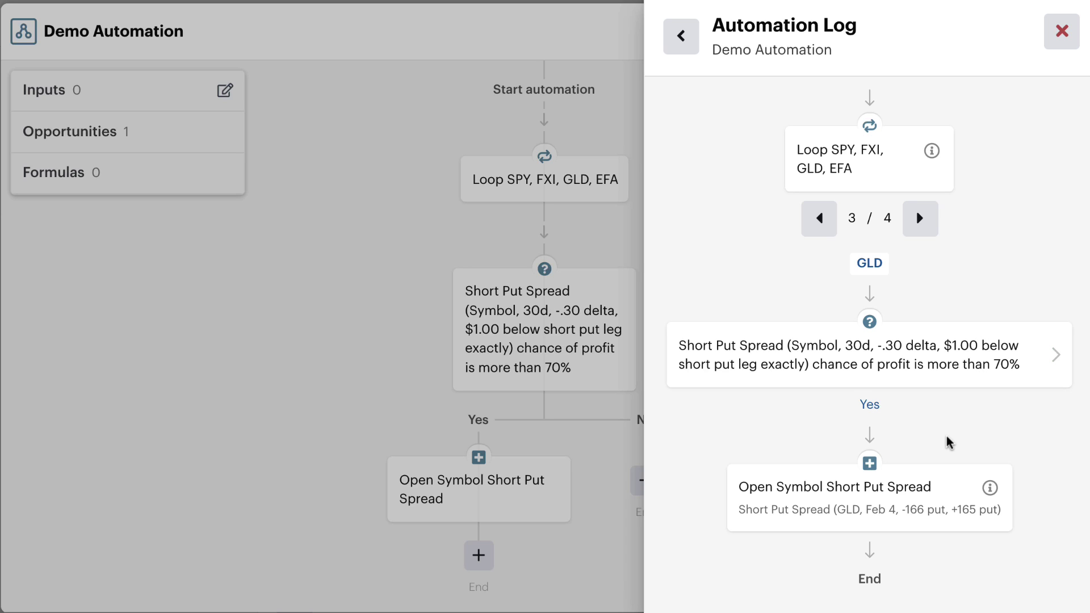
Step: Check EFA's failed iteration, return to GLD, and close the Automation Log
{"action": "left_click", "coordinate": [923, 219]}
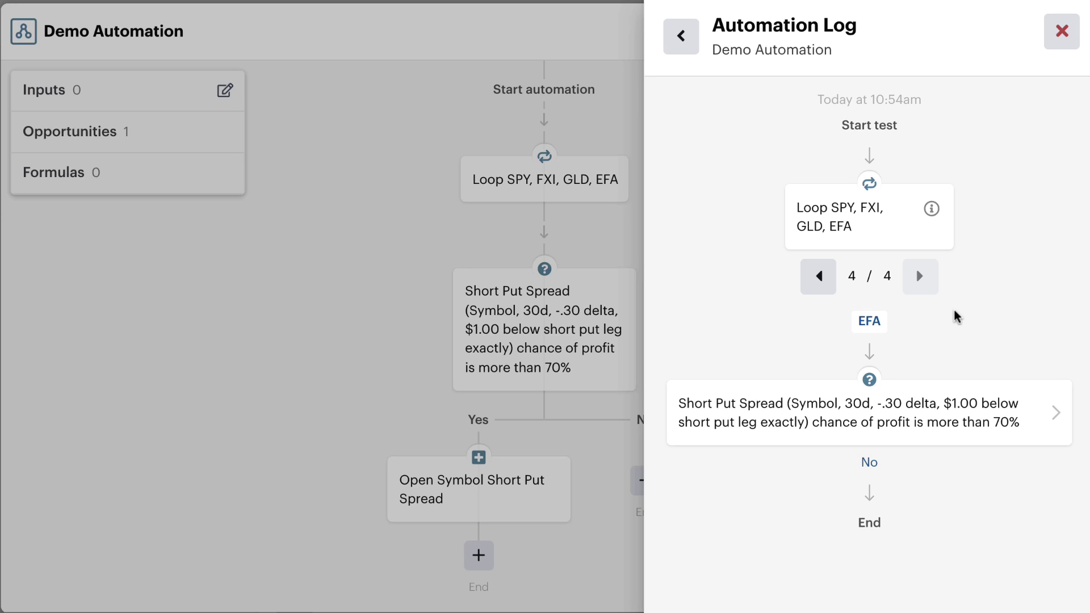
{"action": "left_click", "coordinate": [824, 278]}
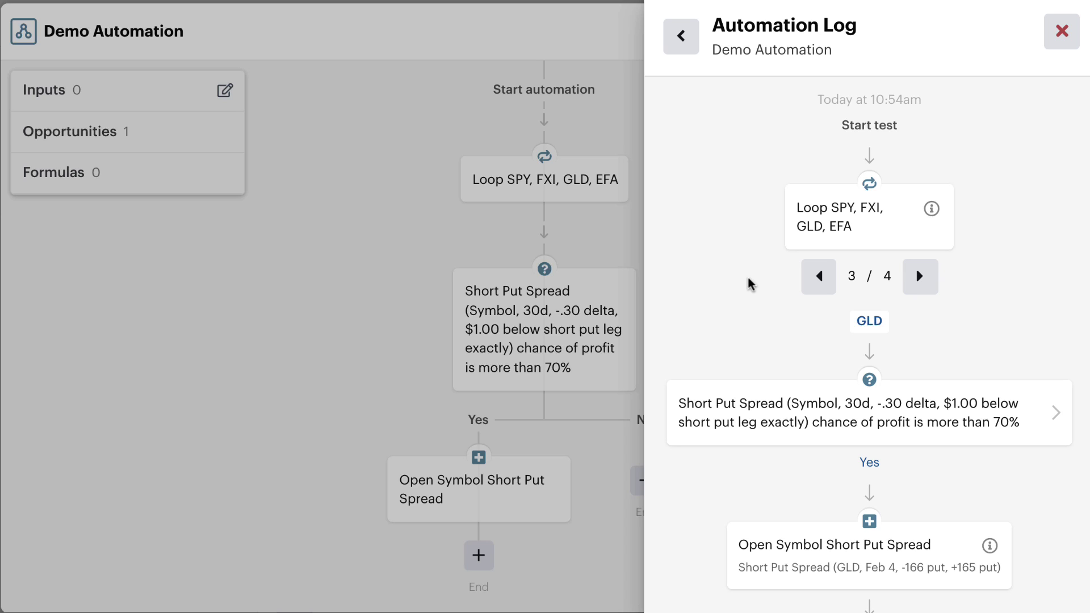
{"action": "scroll", "coordinate": [751, 284], "scroll_direction": "down", "scroll_amount": 2}
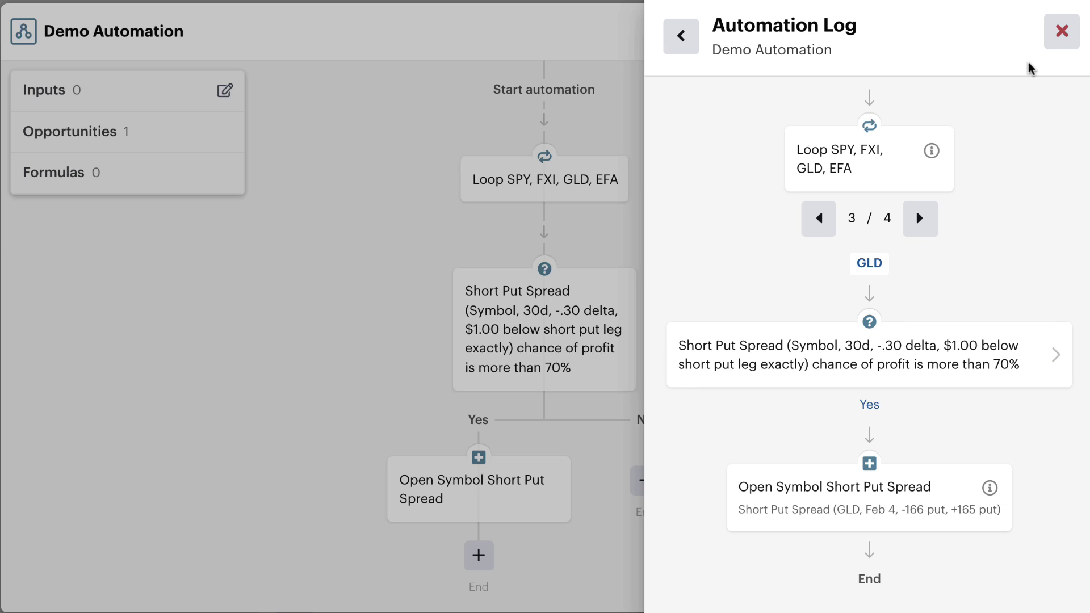
{"action": "left_click", "coordinate": [1063, 33]}
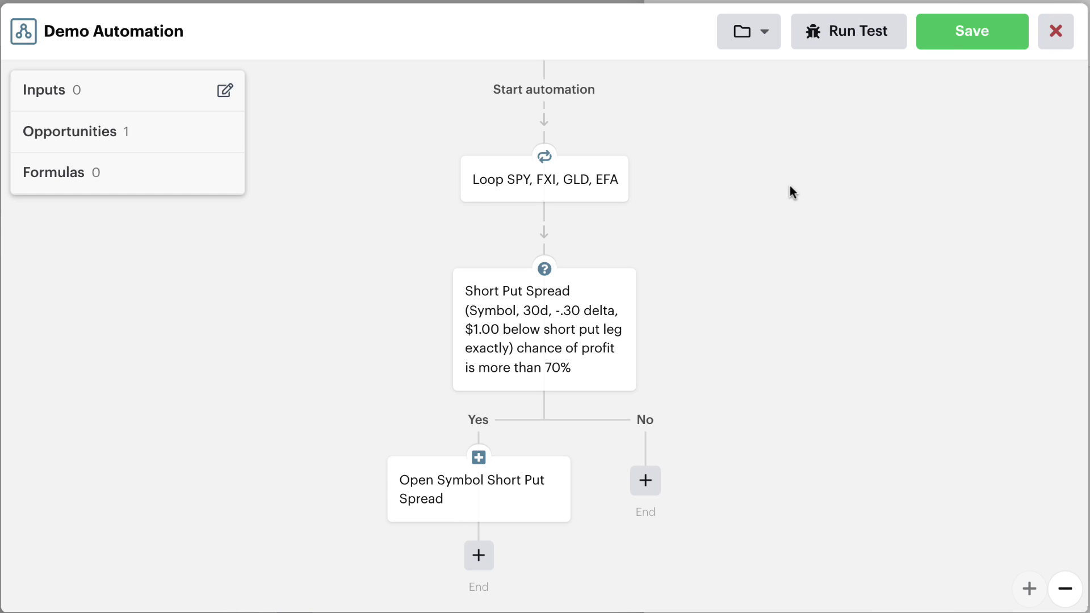